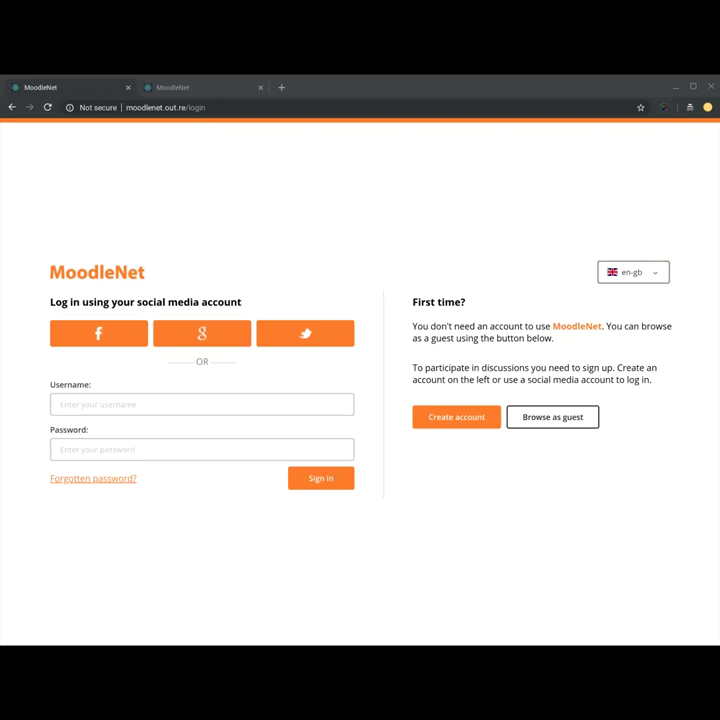
Step: Switch to the second MoodleNet tab, glance at Featured Collections, then return to Featured Communities
left_click(202, 404)
left_click(185, 87)
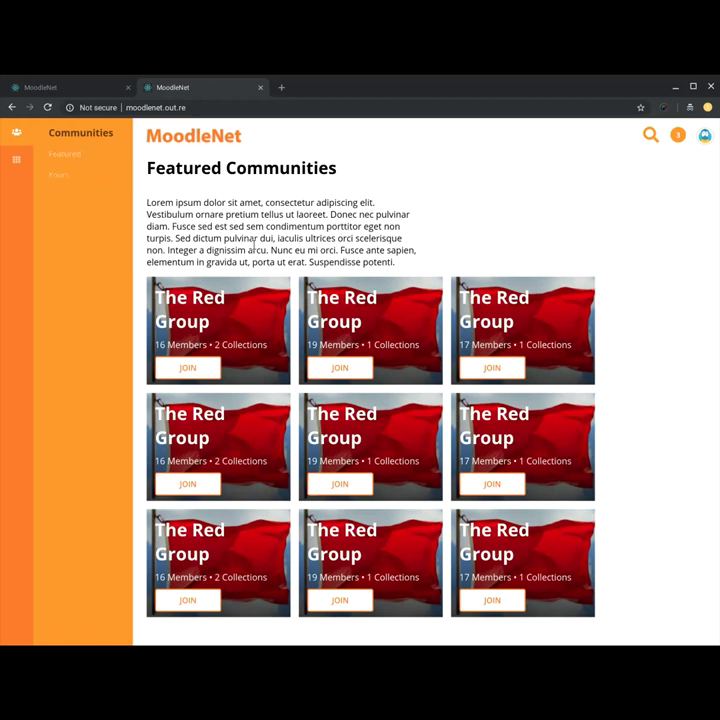
left_click(21, 164)
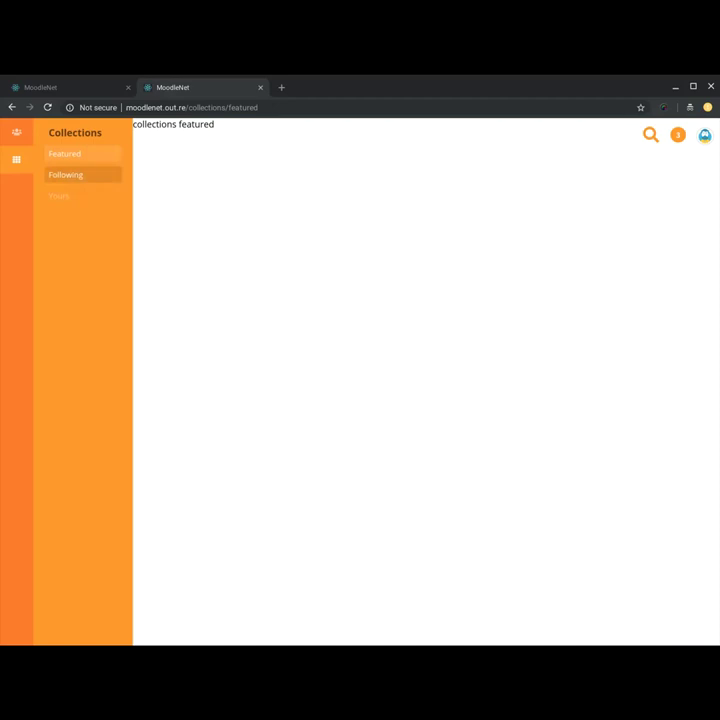
left_click(16, 132)
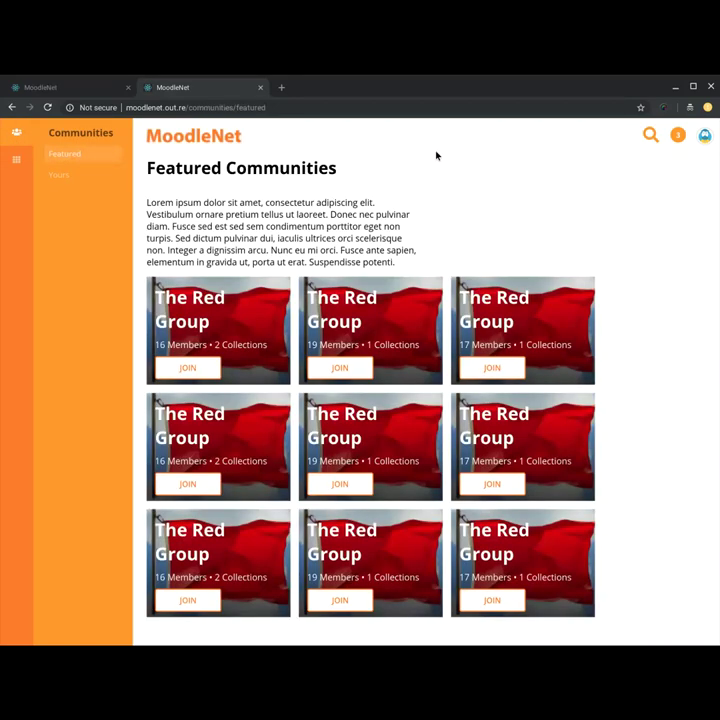
Step: Open The Red Group, its Russian Revolution collection and the Runaway Russia resource, then return via breadcrumbs
left_click(192, 318)
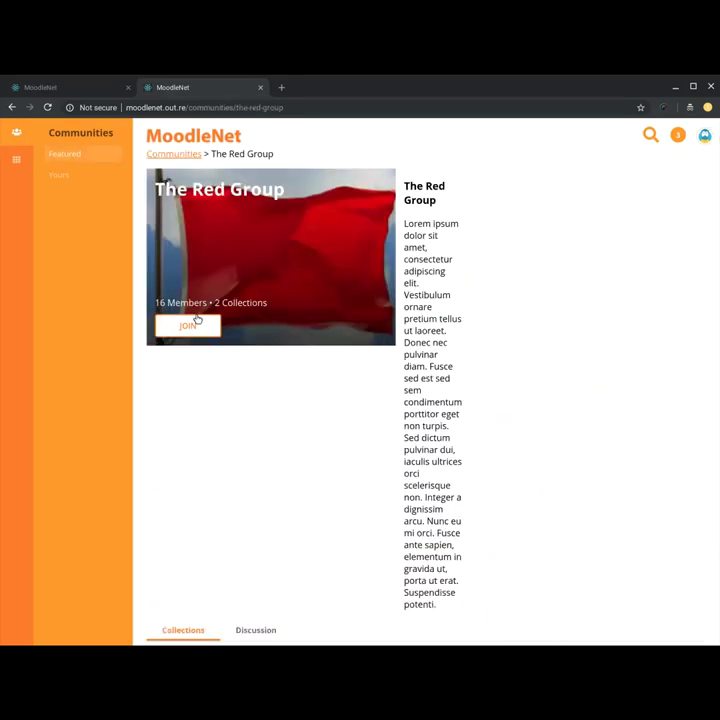
scroll(449, 315, "down", 2)
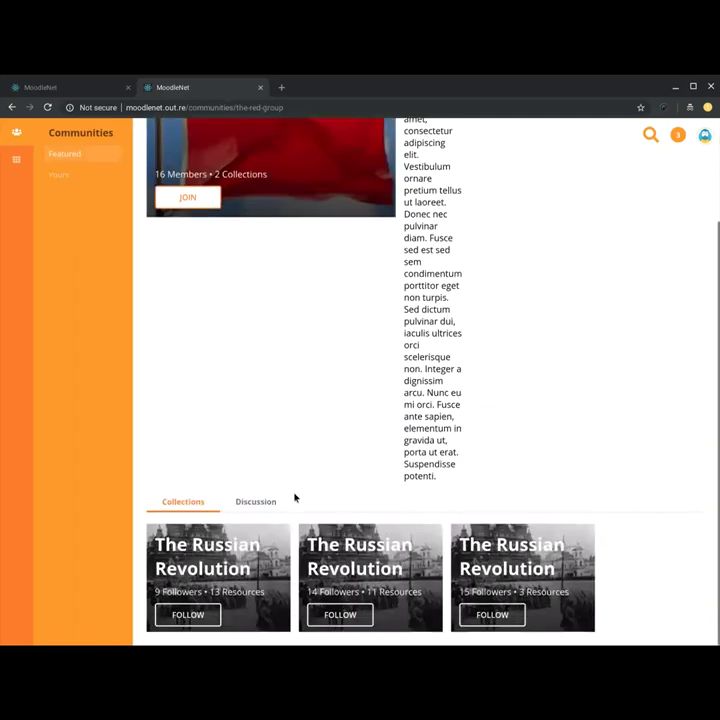
left_click(218, 558)
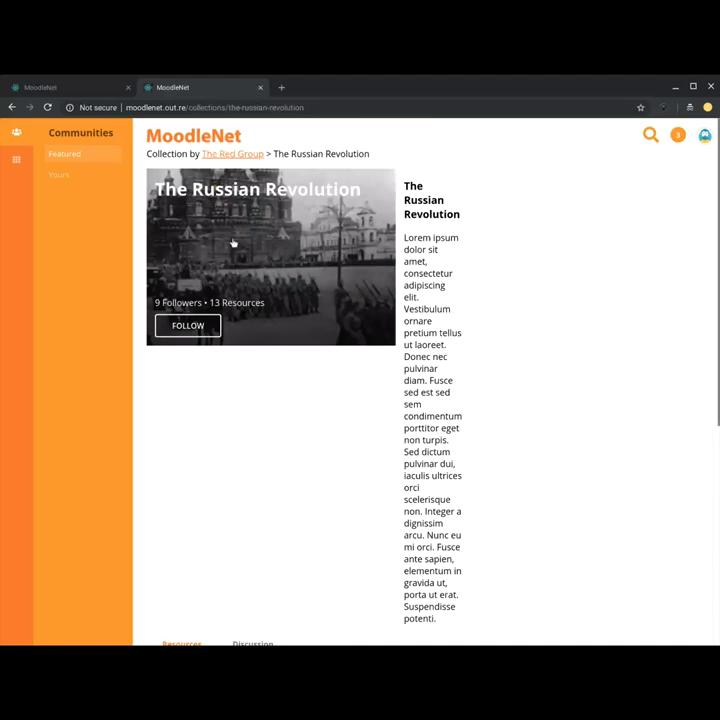
scroll(449, 374, "down", 4)
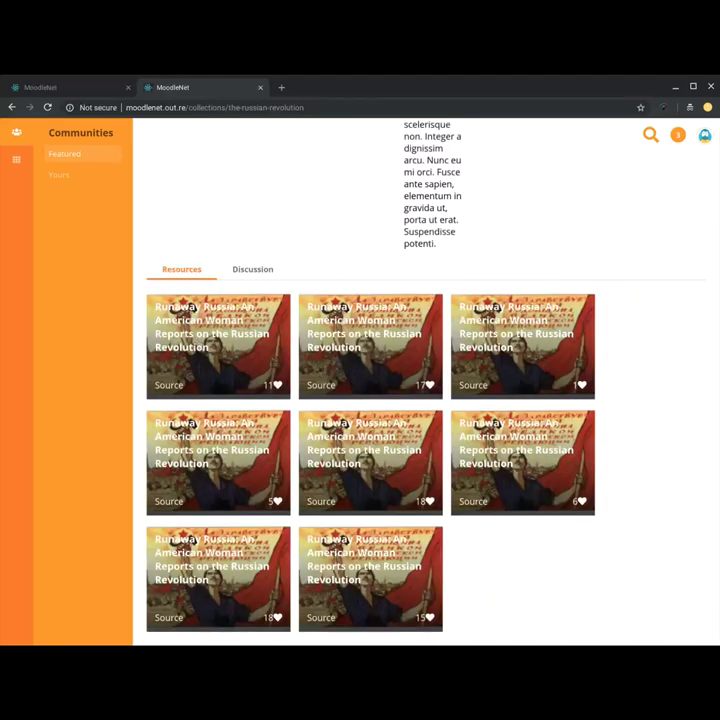
left_click(180, 311)
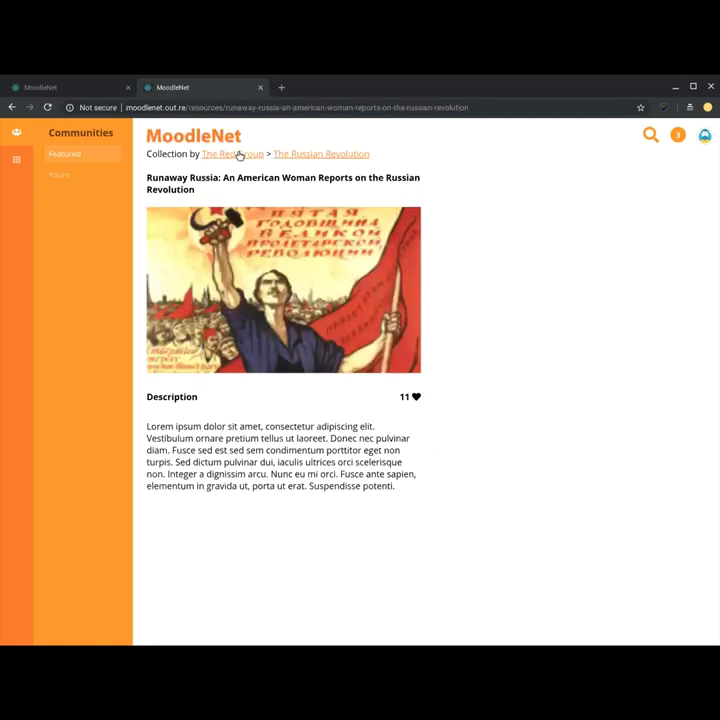
left_click(309, 156)
left_click(230, 153)
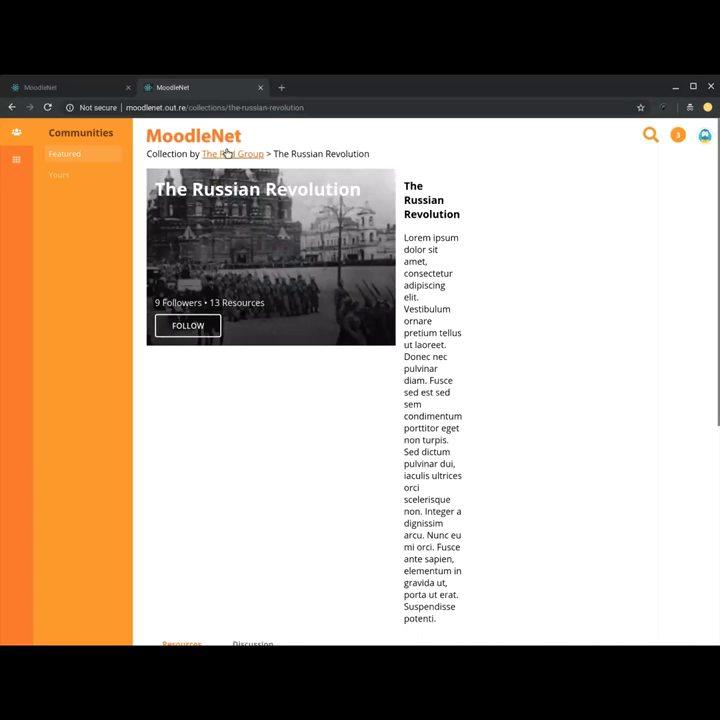
Step: View The Red Group's Discussion tab, then reopen The Russian Revolution collection and check its discussions
scroll(344, 360, "down", 2)
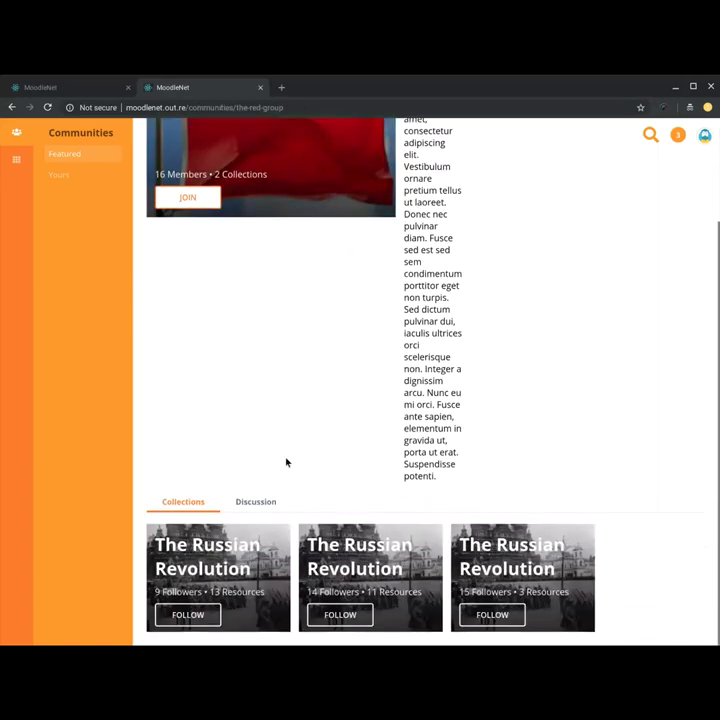
left_click(252, 502)
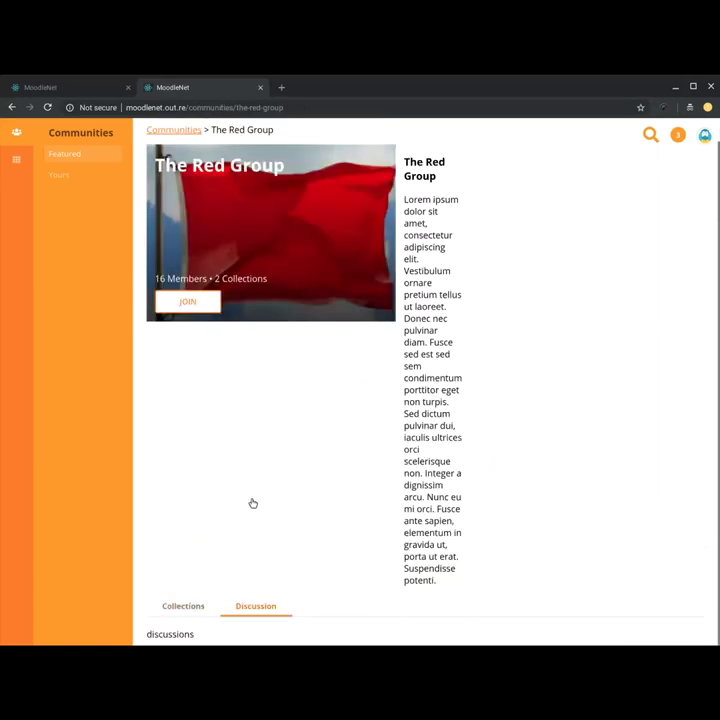
scroll(251, 503, "up", 1)
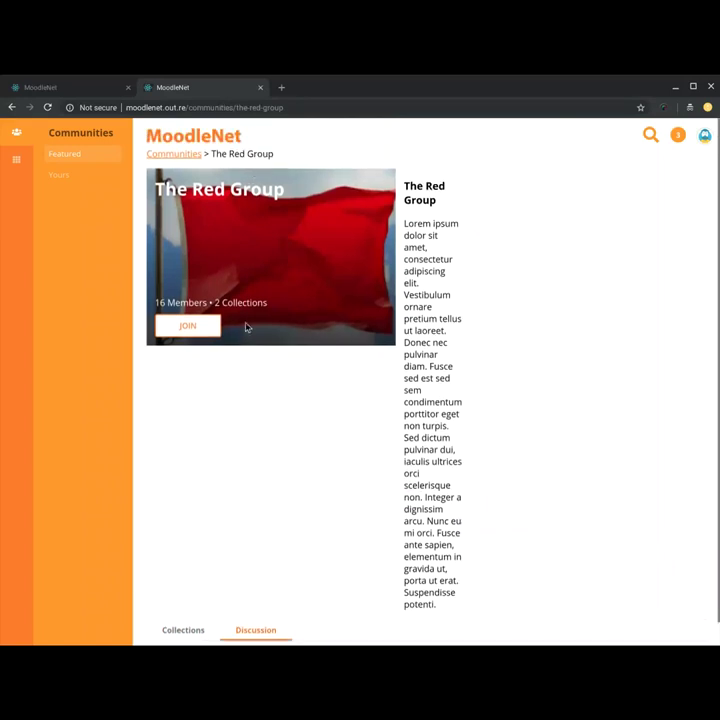
scroll(244, 347, "down", 1)
left_click(184, 605)
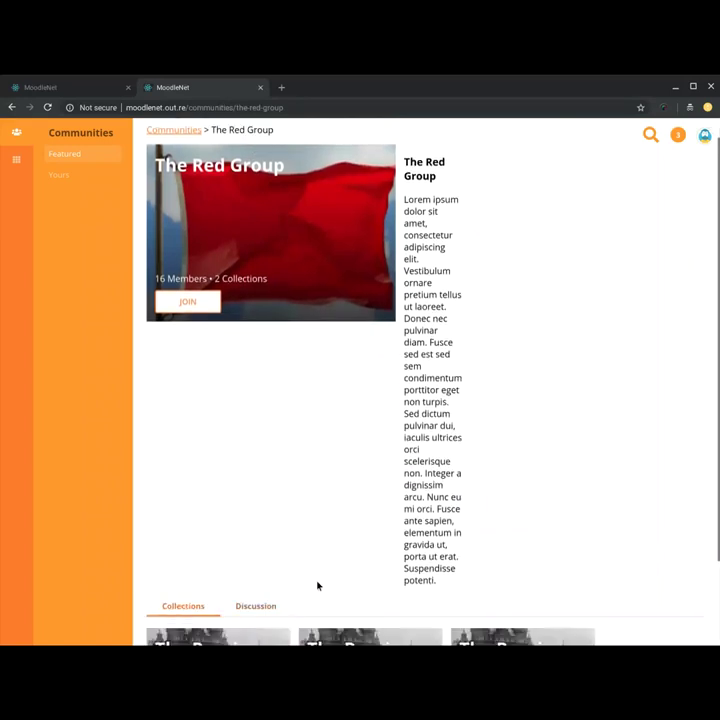
scroll(318, 585, "down", 2)
left_click(203, 546)
scroll(286, 431, "down", 4)
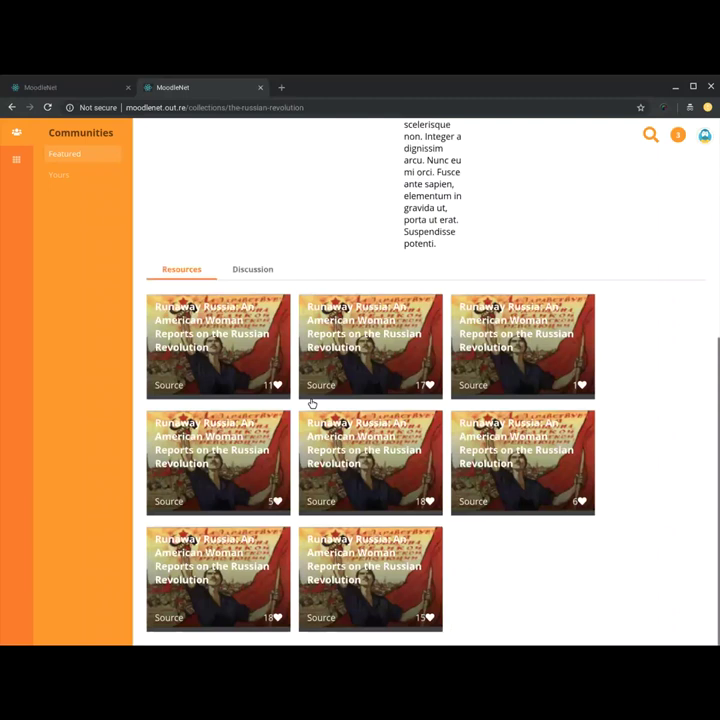
left_click(257, 272)
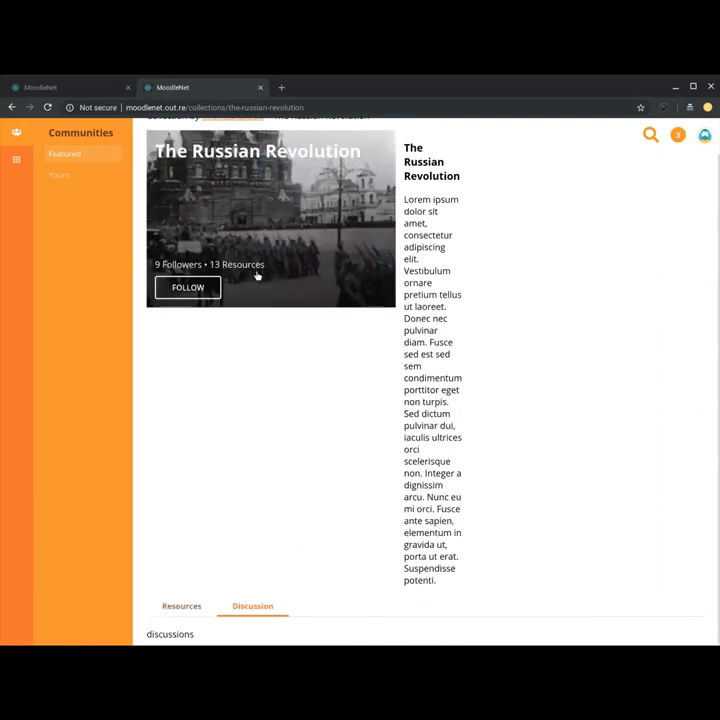
scroll(424, 428, "up", 1)
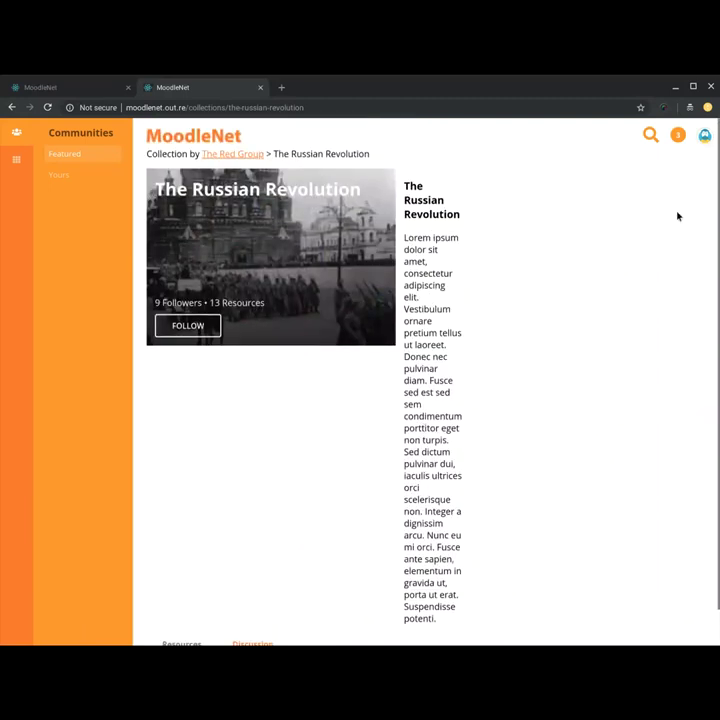
Step: Open the notifications panel from the badge showing 3 unread alerts
left_click(703, 140)
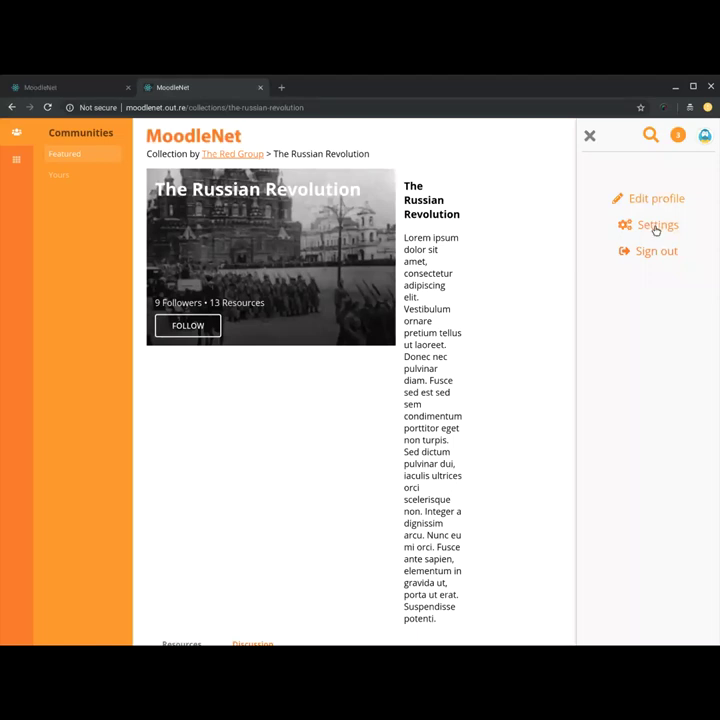
left_click(678, 137)
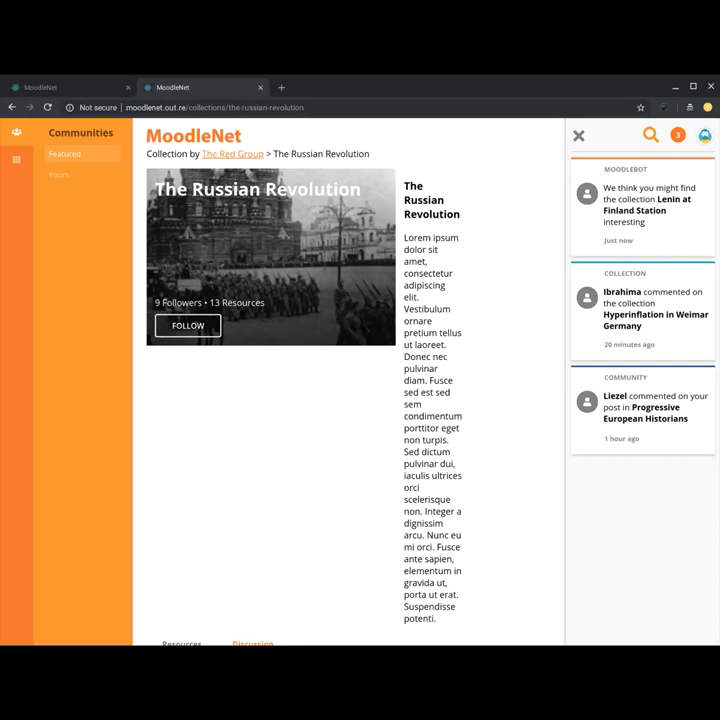
Step: Open the Search MoodleNet panel, try its search field, then close the panel
left_click(649, 135)
left_click(577, 209)
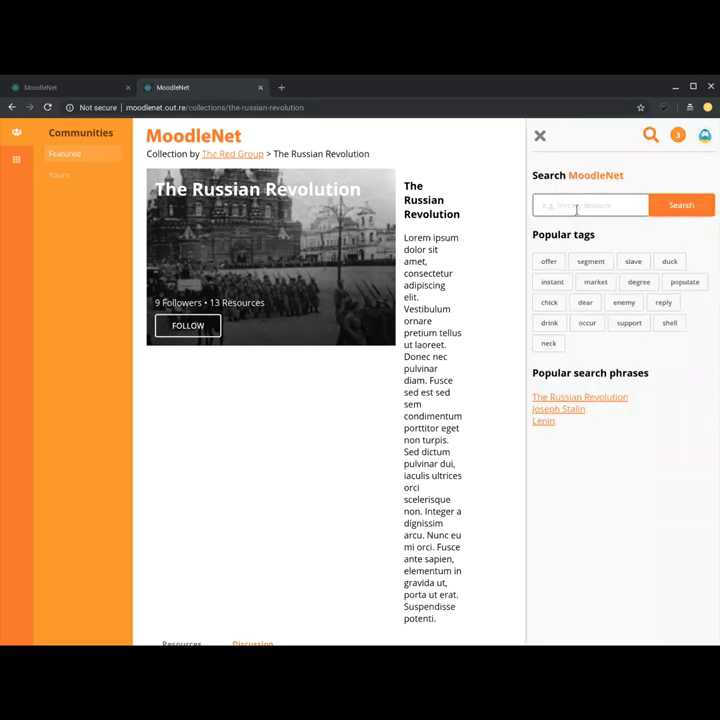
left_click(577, 209)
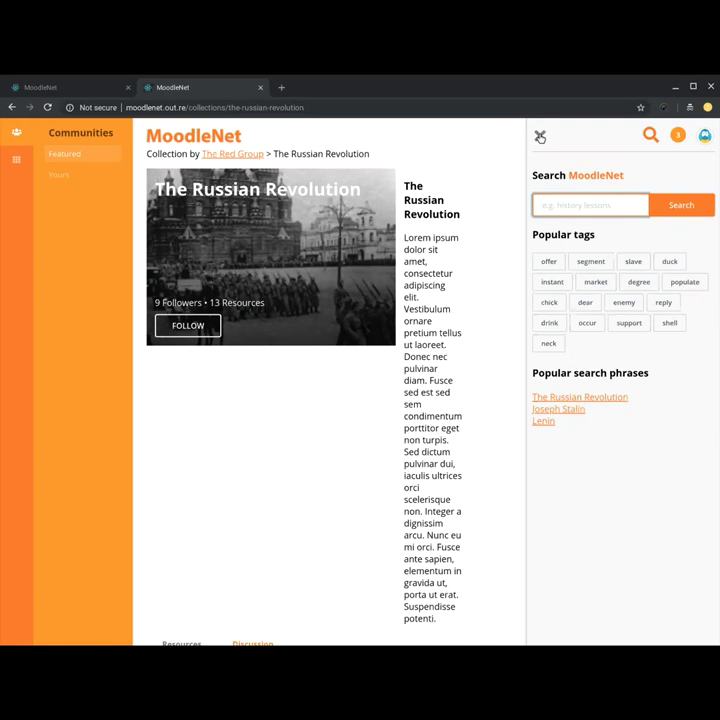
left_click(540, 136)
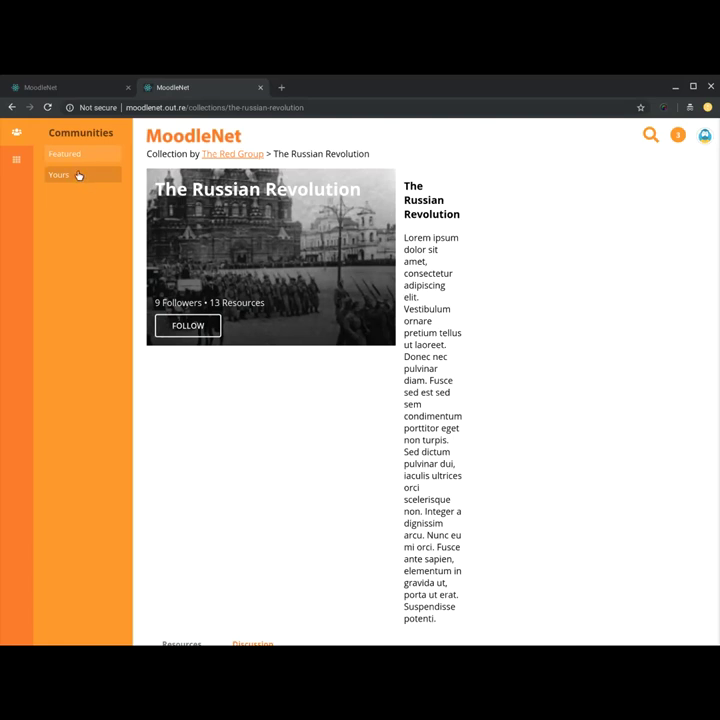
Step: Back on the login tab, enter a username in the sign-up Personal details form
left_click(70, 90)
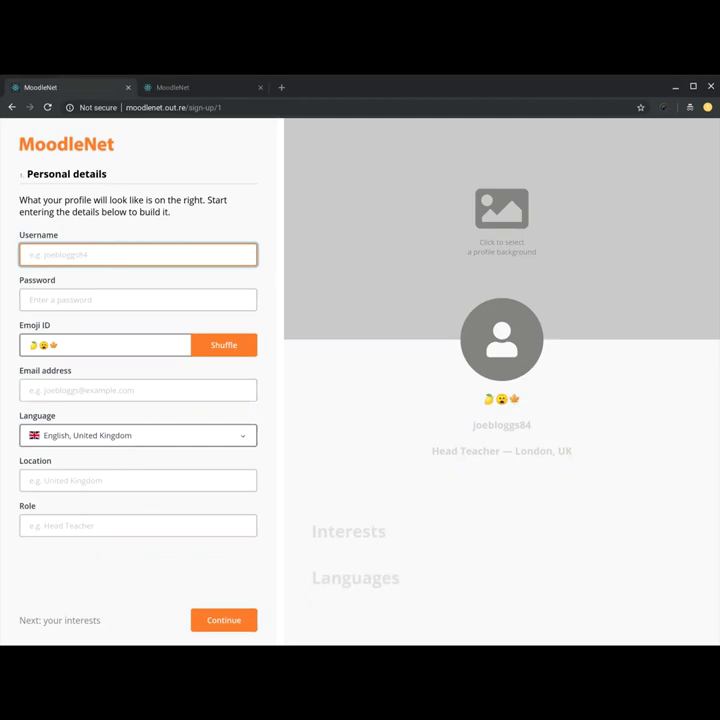
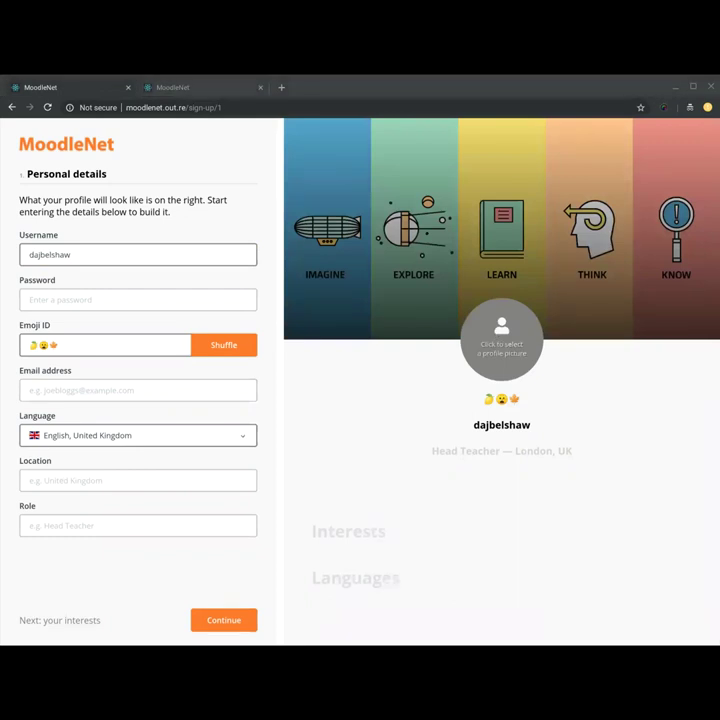
Step: Confirm the profile photo, then set location to 'Morpeth, UK' and role to 'MoodleNet Lead'
key("Return")
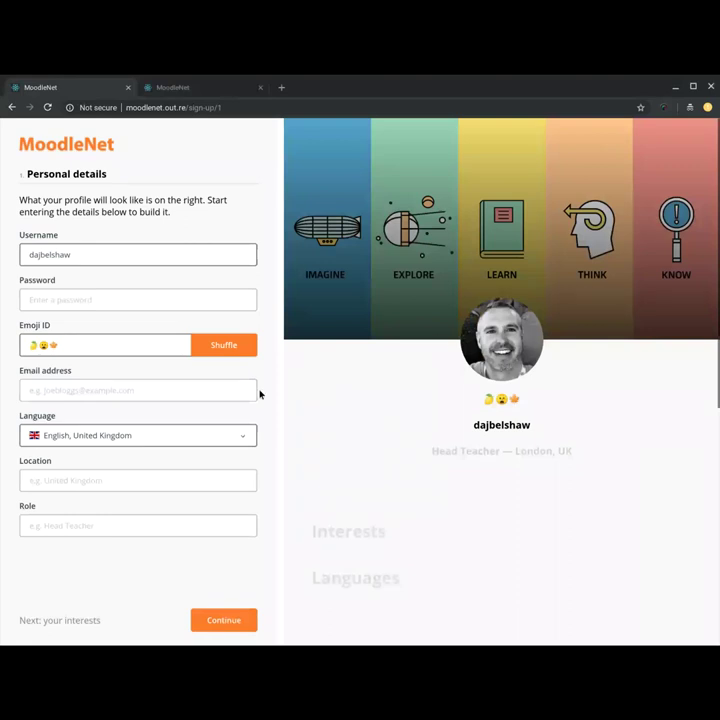
left_click(96, 479)
type("Morpeth, UK")
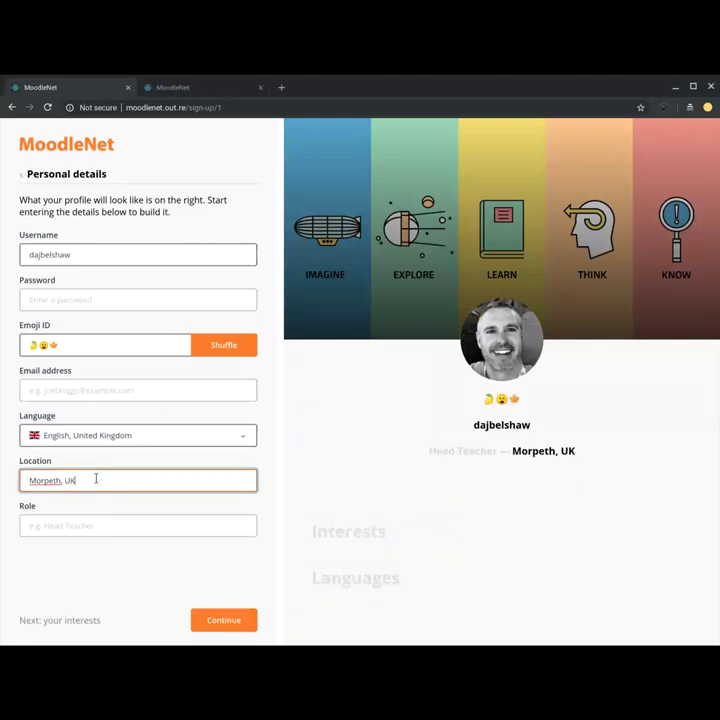
key("Tab")
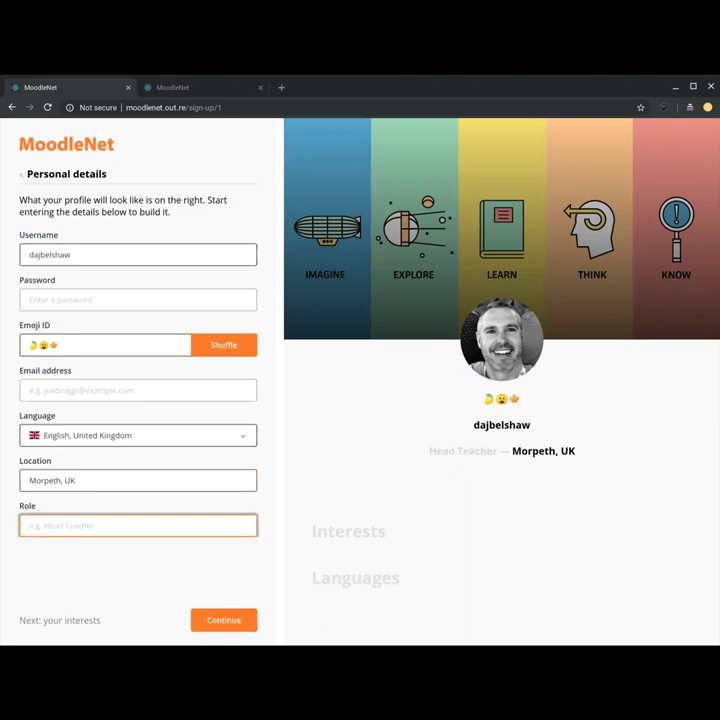
type("MoodleNet Lead")
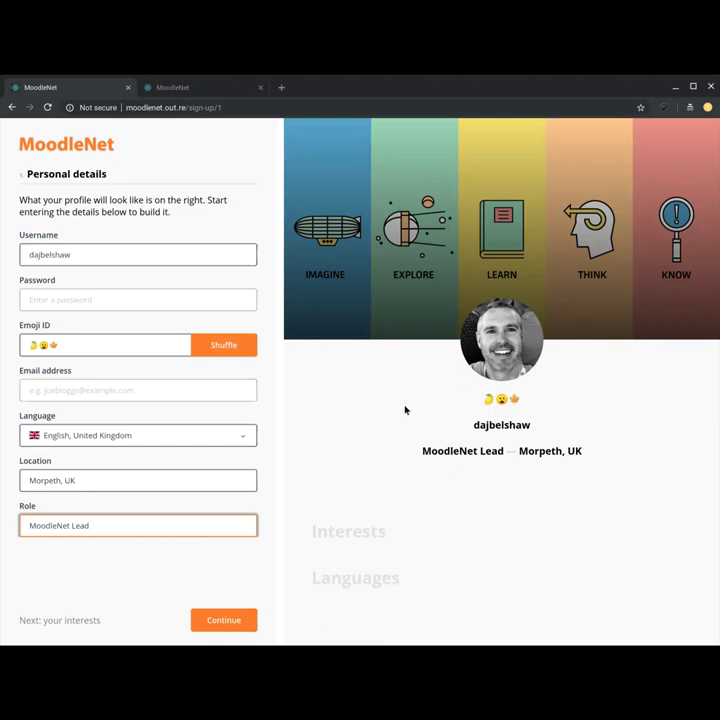
Step: Reshuffle the emoji ID until it shows three grinning faces, then enter an e-mail address
left_click(221, 345)
left_click(221, 345)
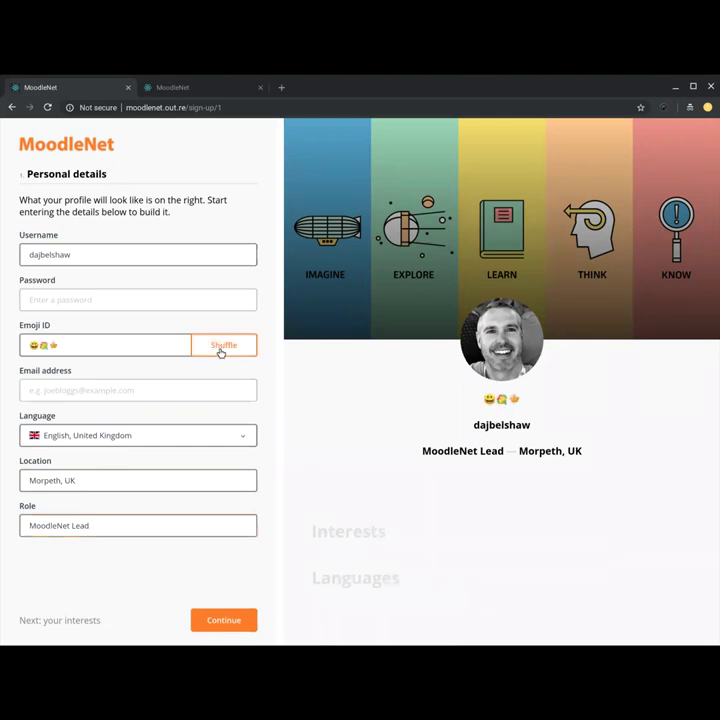
left_click(221, 345)
left_click(221, 345)
left_click(221, 348)
left_click(221, 348)
left_click(221, 348)
left_click(221, 348)
left_click(221, 349)
left_click(221, 349)
left_click(221, 349)
left_click(221, 349)
left_click(221, 350)
left_click(221, 350)
left_click(221, 350)
left_click(221, 350)
left_click(221, 350)
left_click(221, 350)
left_click(221, 350)
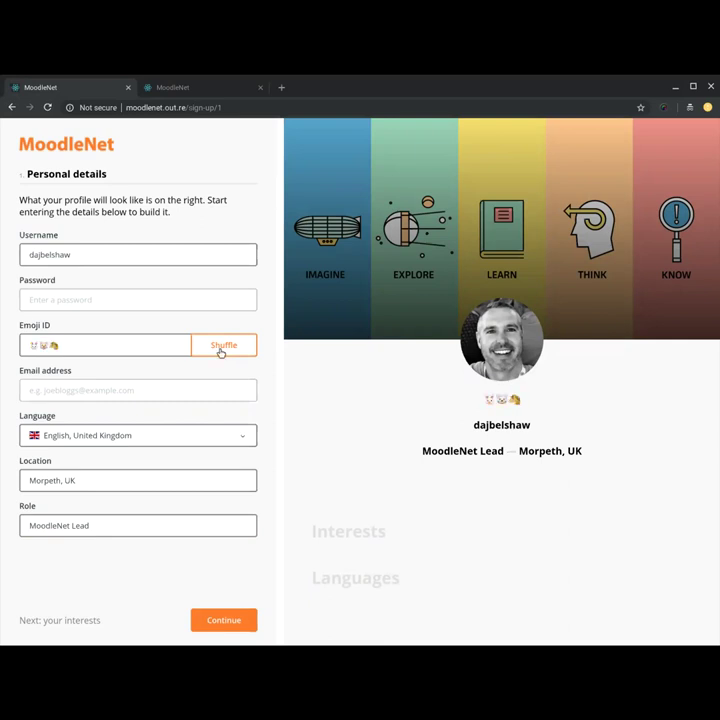
left_click(221, 350)
left_click(141, 391)
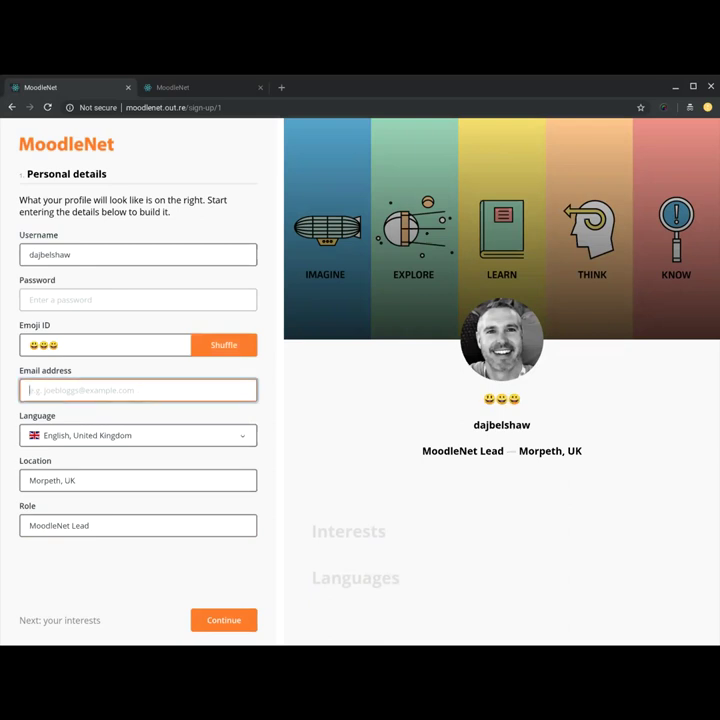
type("ajsdf@sdlkidf.com")
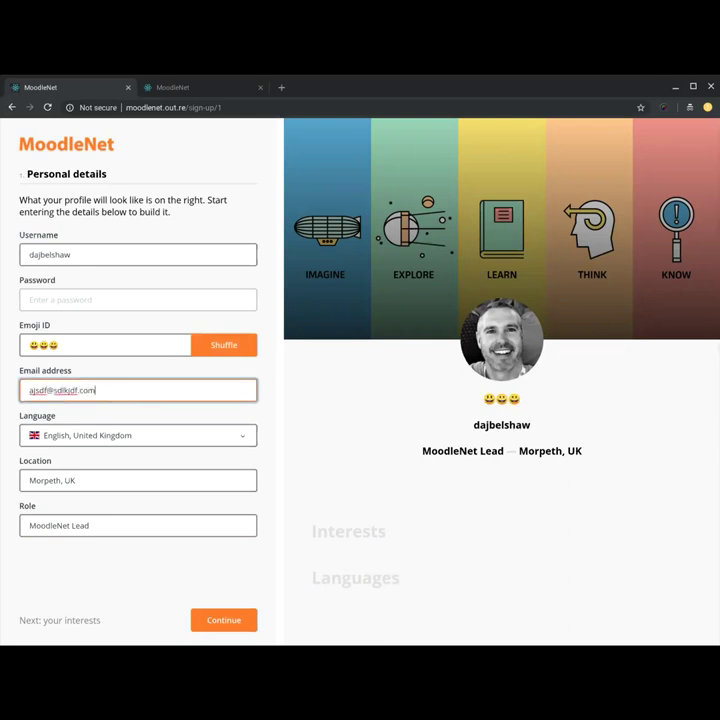
Step: Continue from Personal details to the Your Interests sign-up step
left_click(225, 618)
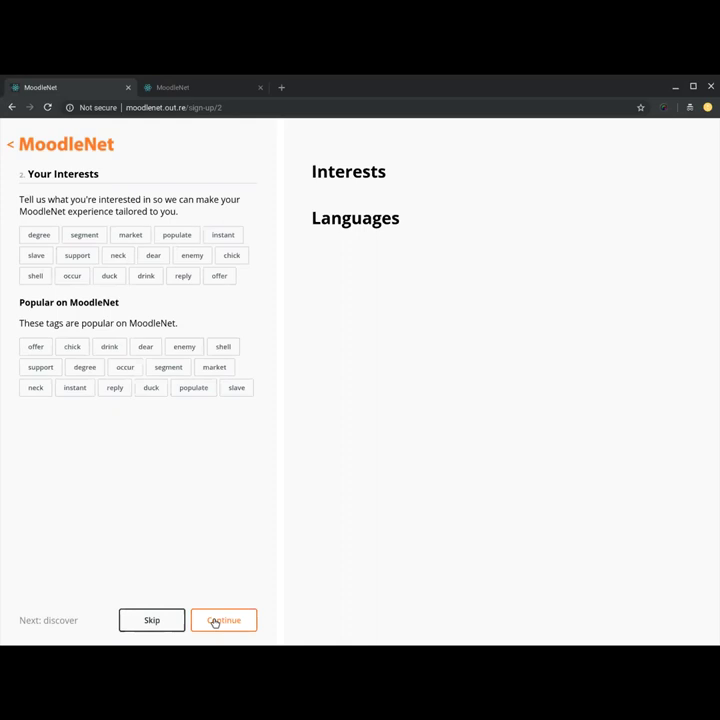
Step: Continue past Your Interests without choosing any tags, returning to the login page
left_click(212, 621)
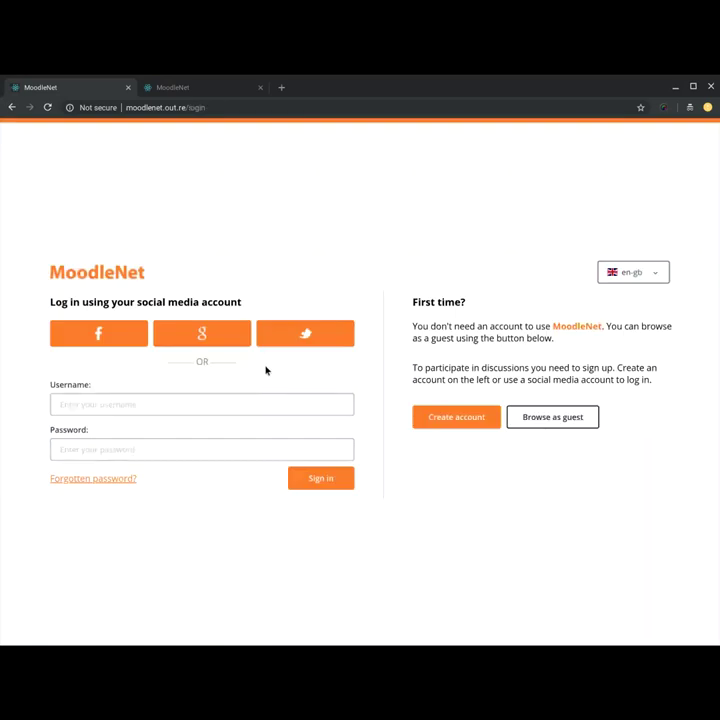